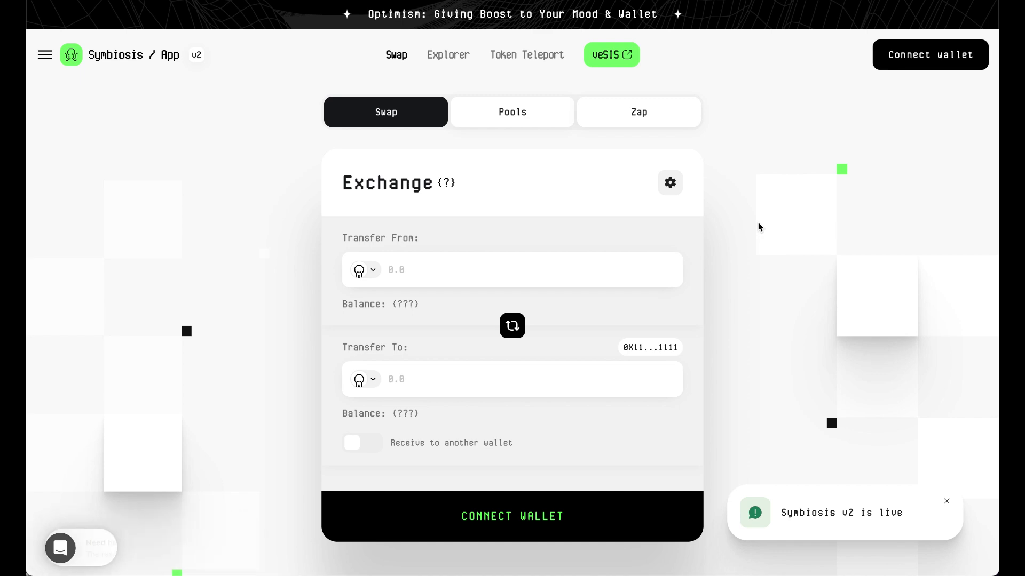
Step: Connect the MetaMask wallet, sending from Arbitrum One with 0.0044 ETH
click(909, 62)
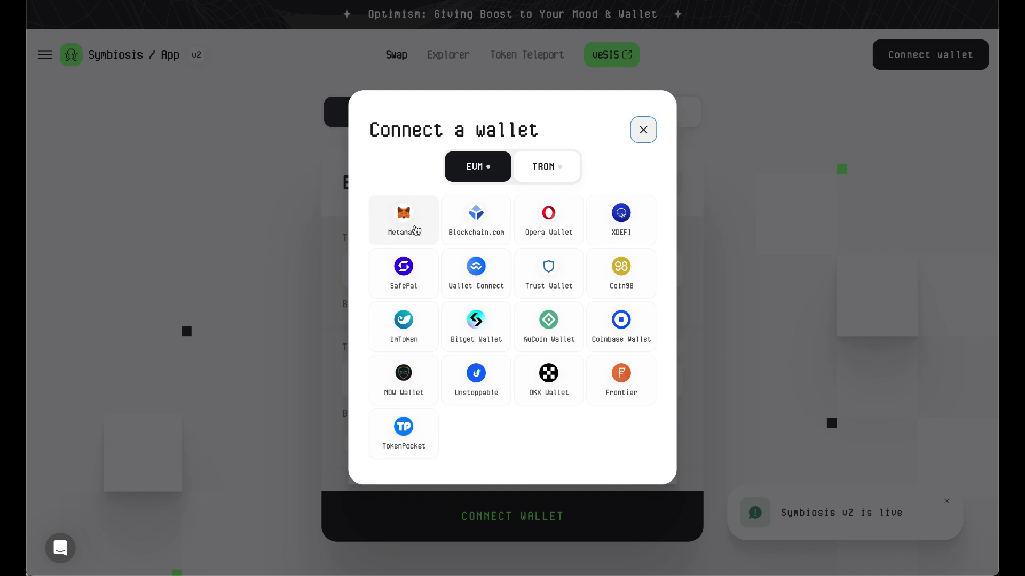
click(415, 231)
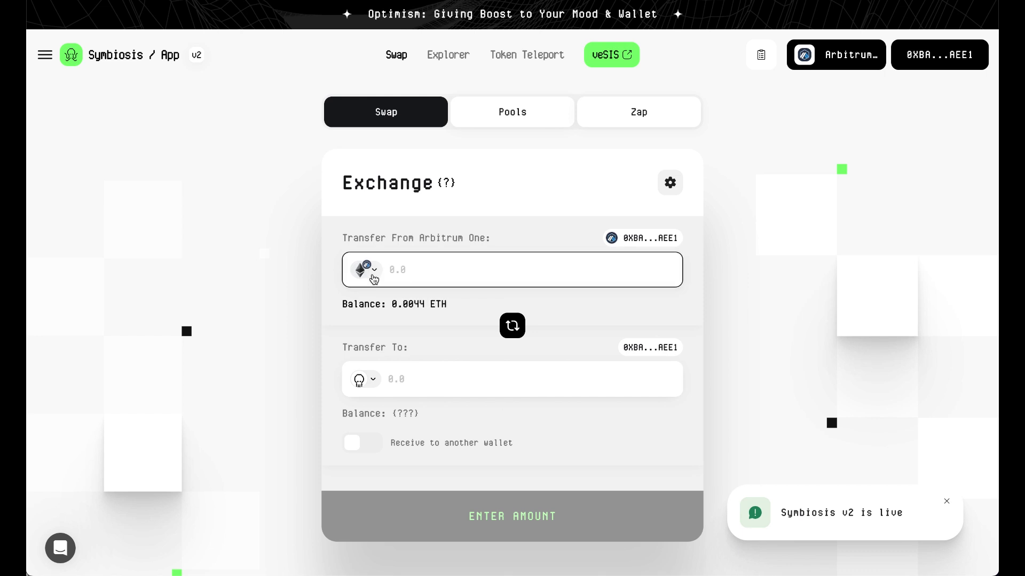
Step: Choose USDT on Arbitrum One as the token to send
click(365, 272)
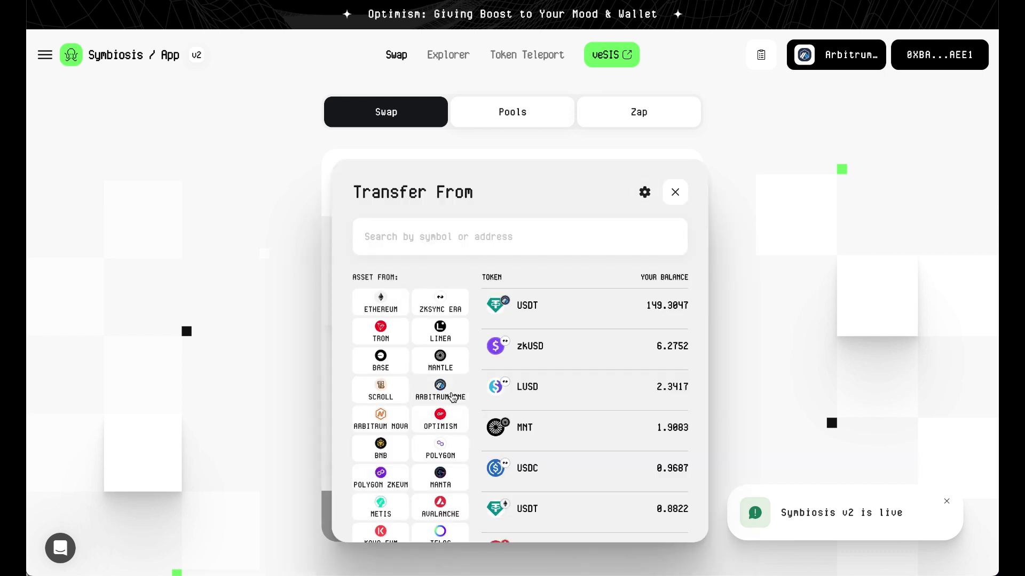
click(453, 397)
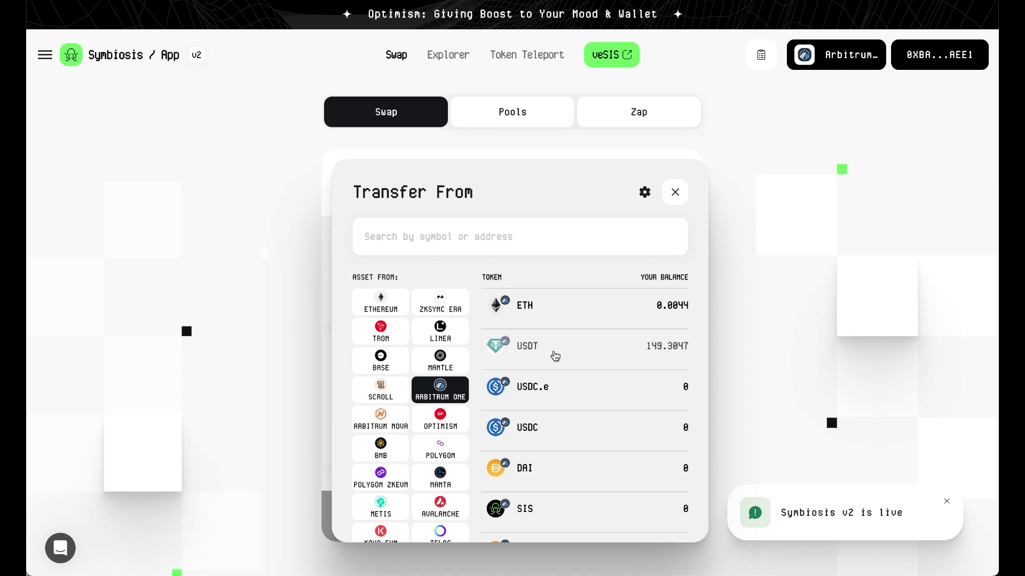
click(555, 357)
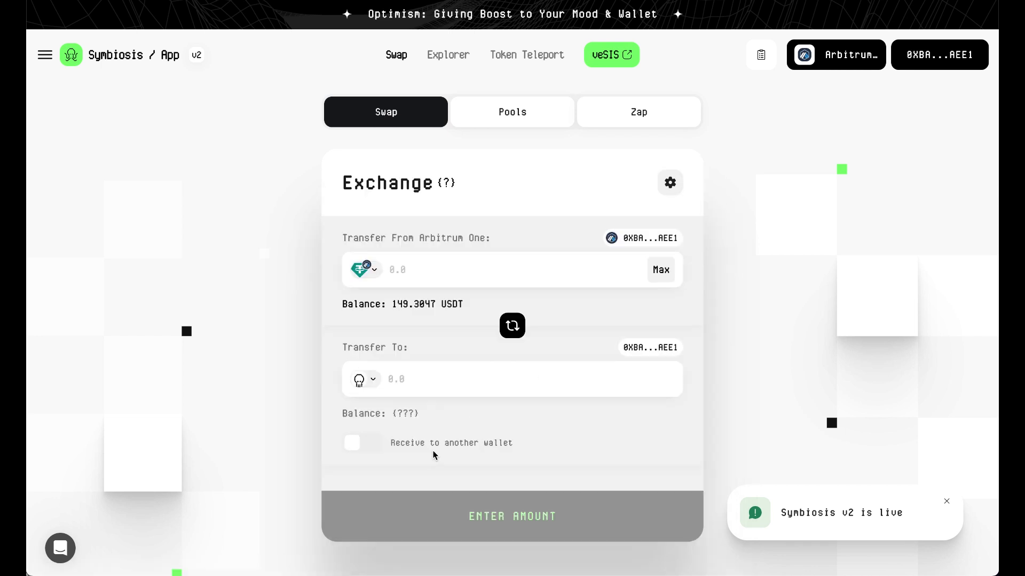
Step: Choose m.USDT on Metis as the token to receive
click(364, 381)
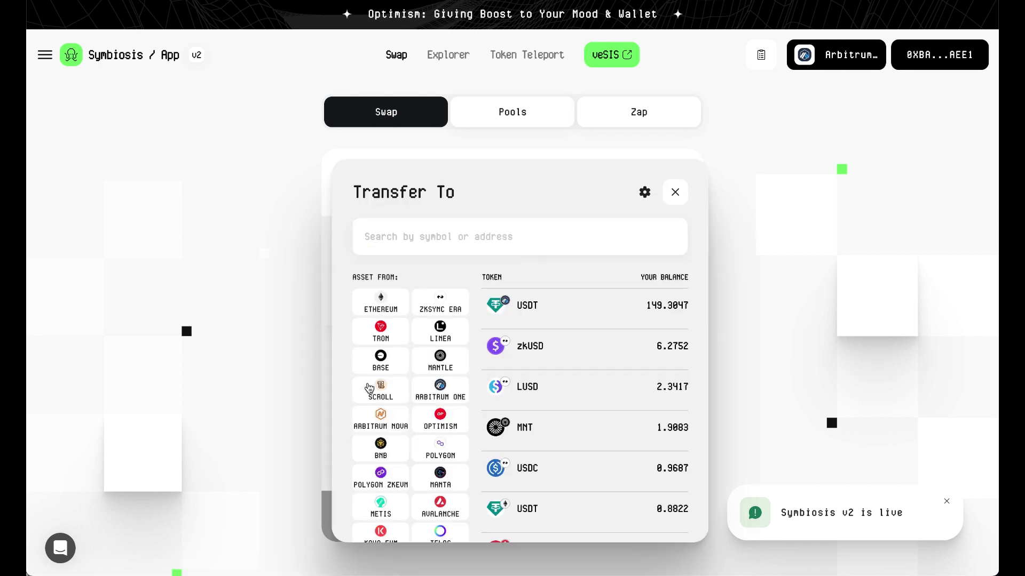
click(393, 510)
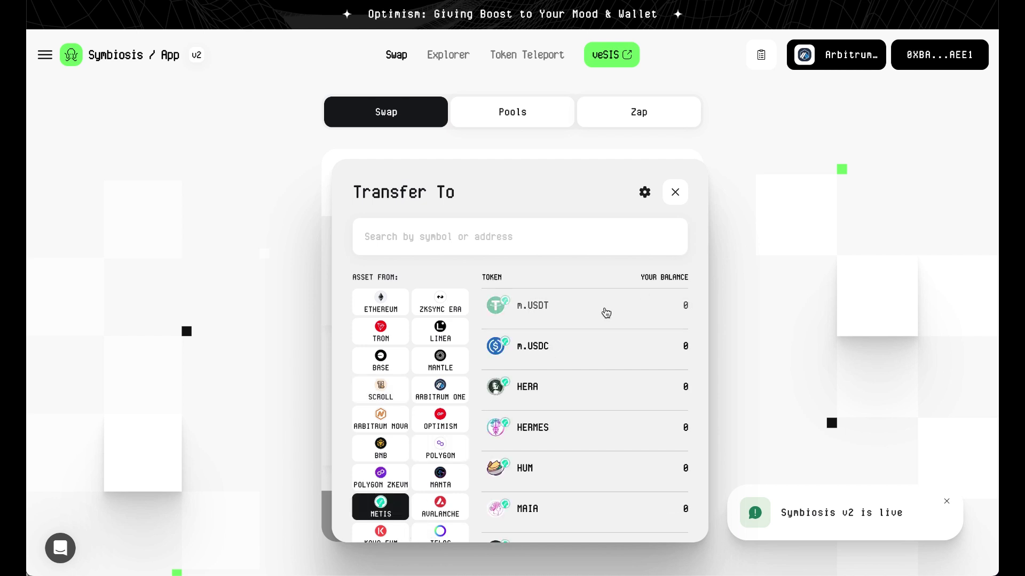
click(606, 313)
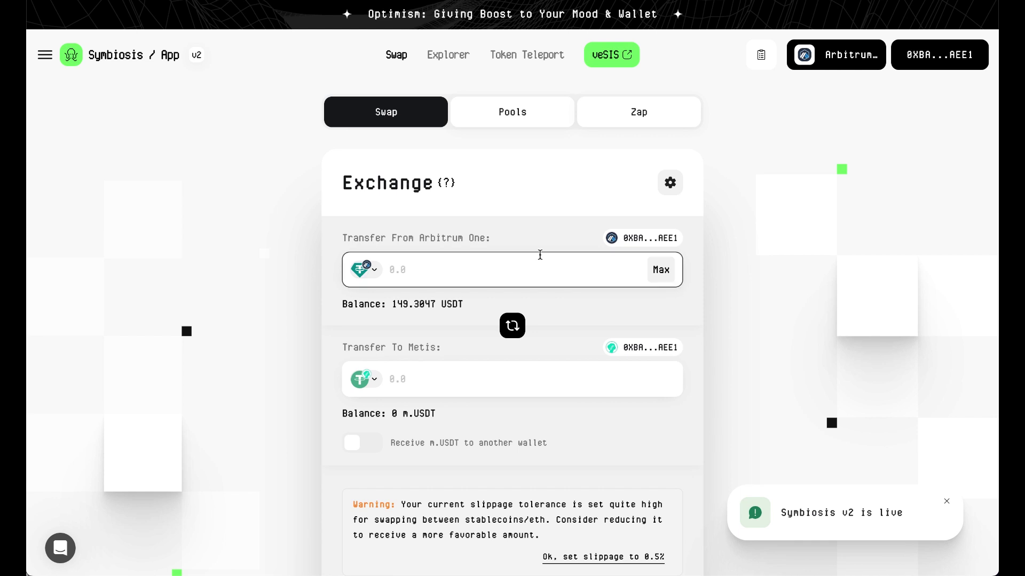
Step: Enter 100 USDT, approve the 100 USDT spending cap, and start the swap
click(536, 270)
text(100)
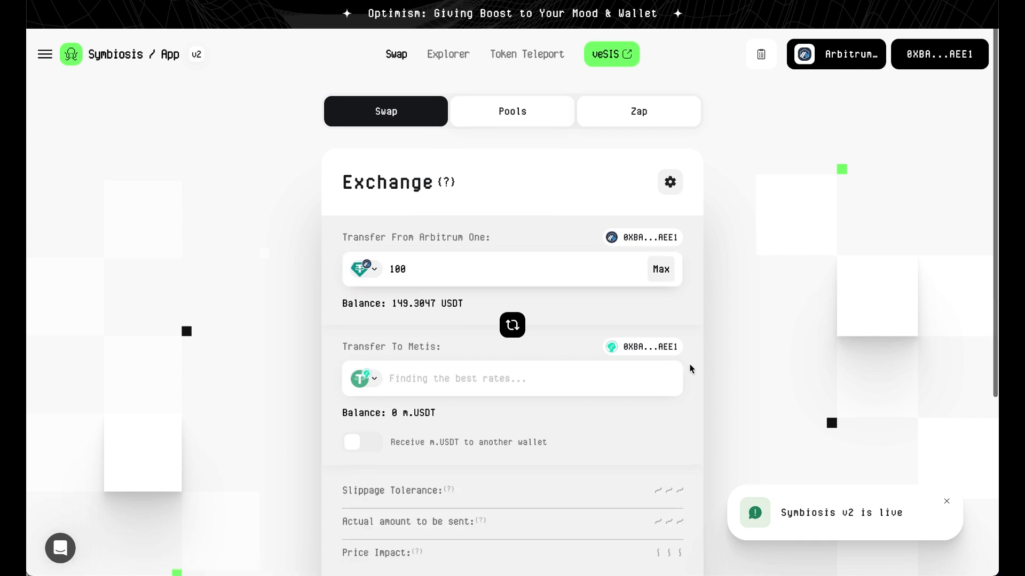
scroll(690, 369, down, 1)
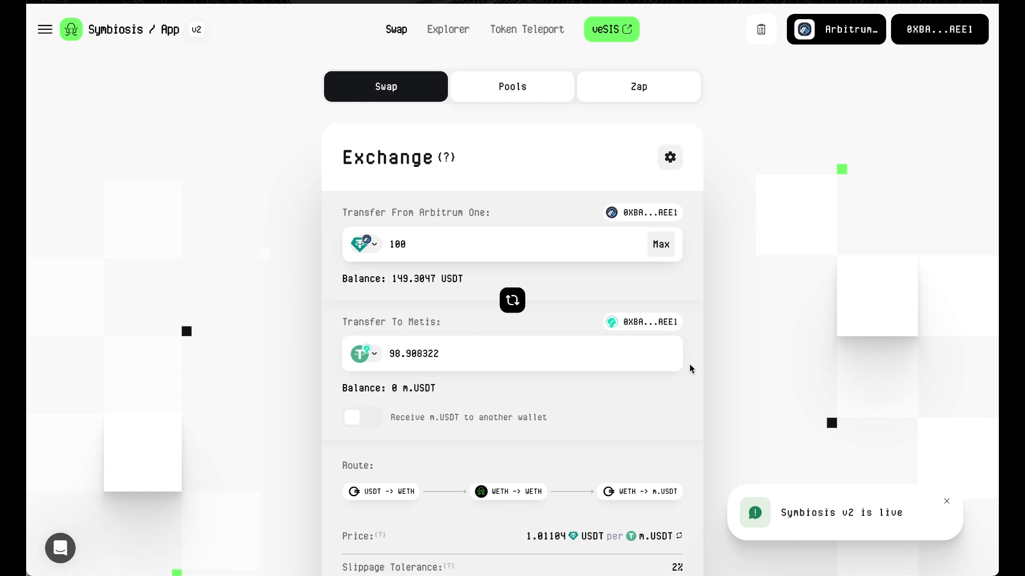
scroll(690, 368, down, 1)
scroll(690, 369, down, 2)
scroll(690, 368, down, 1)
scroll(690, 369, down, 2)
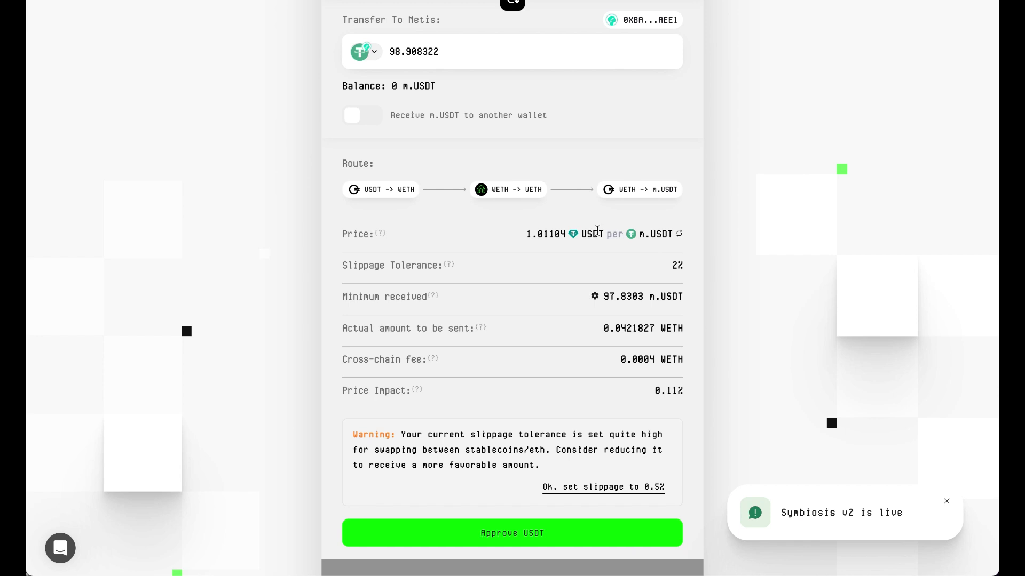
click(540, 534)
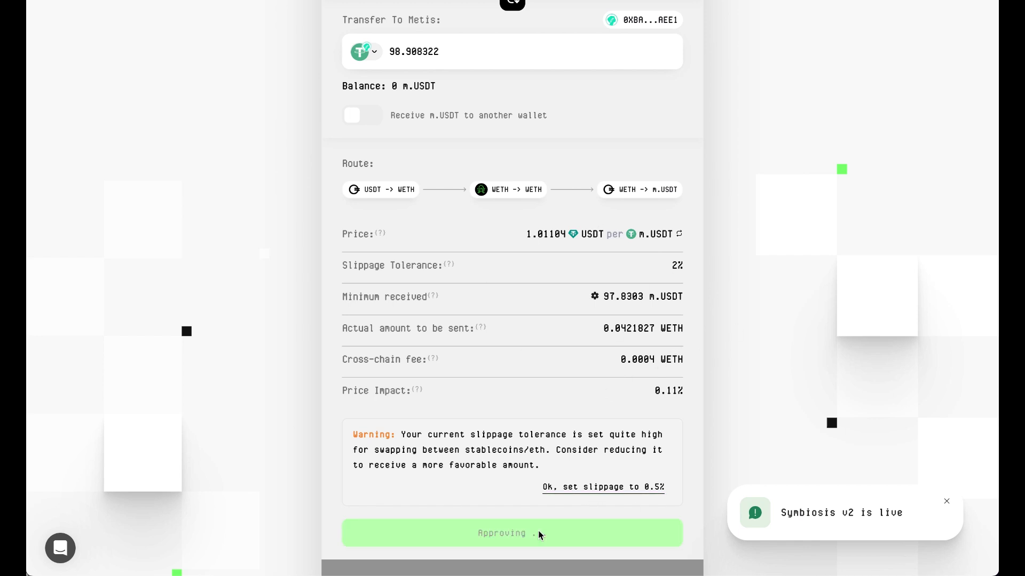
scroll(949, 265, down, 2)
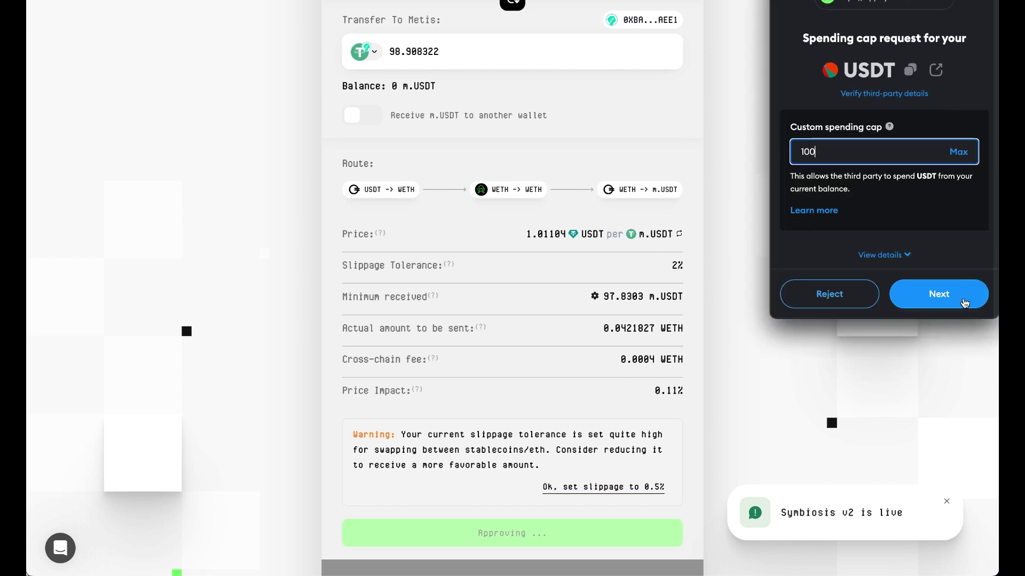
click(945, 295)
scroll(797, 393, down, 2)
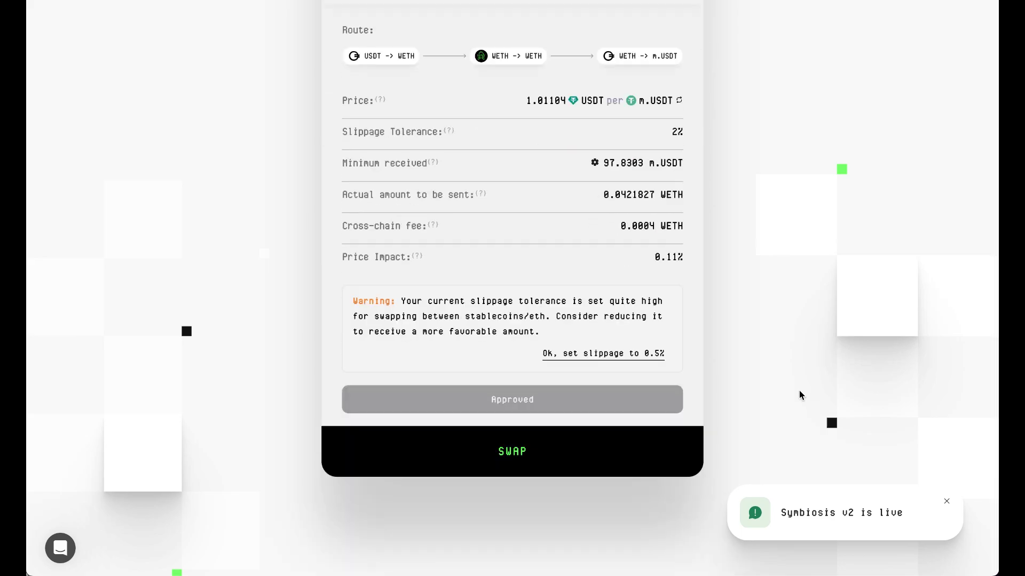
click(597, 453)
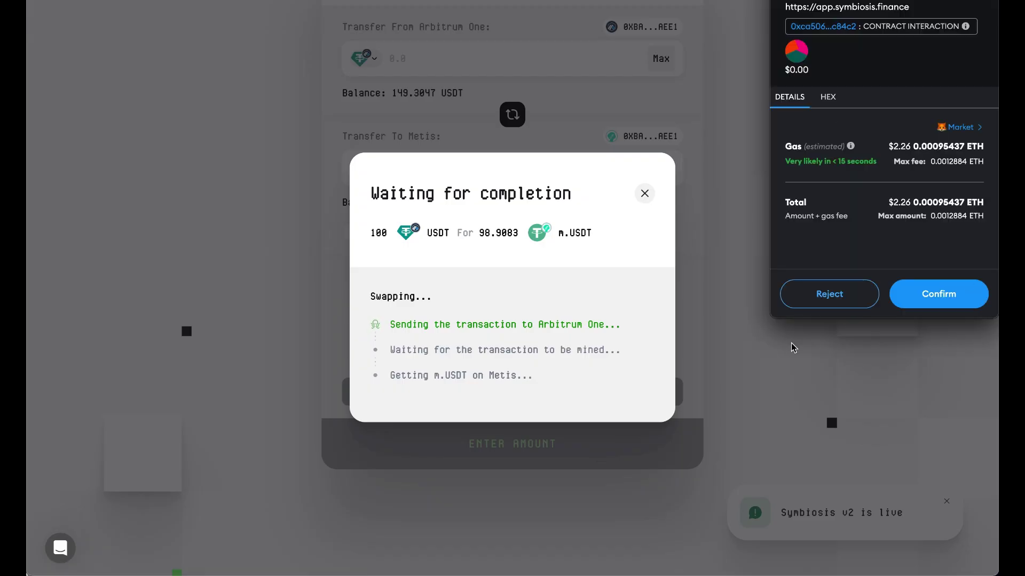
Step: Confirm the swap in MetaMask and wait until 98.9083 m.USDT arrives on Metis
click(936, 289)
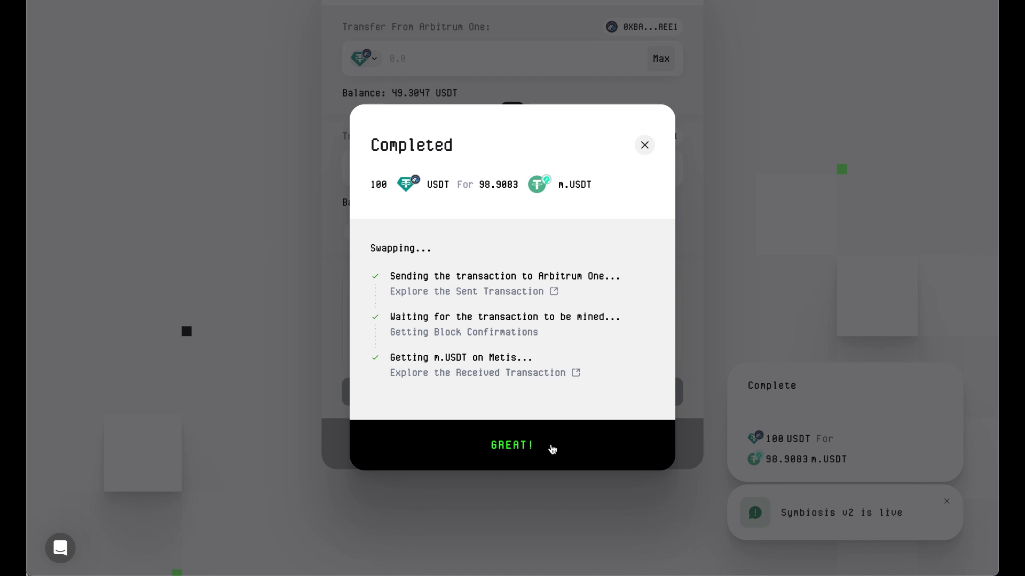
Step: Dismiss the Completed dialog to show the 98.7051 m.USDT balance
click(552, 448)
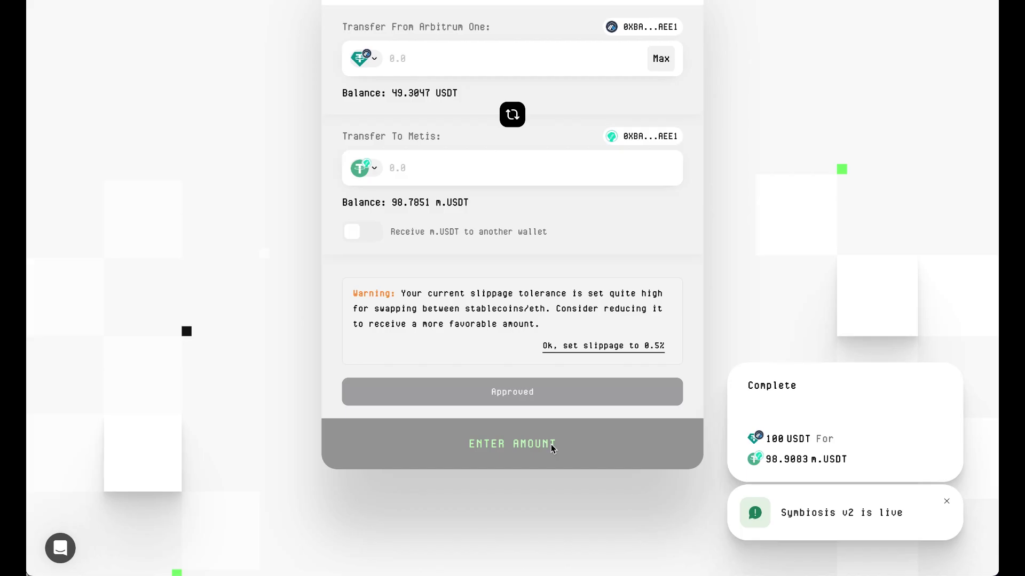